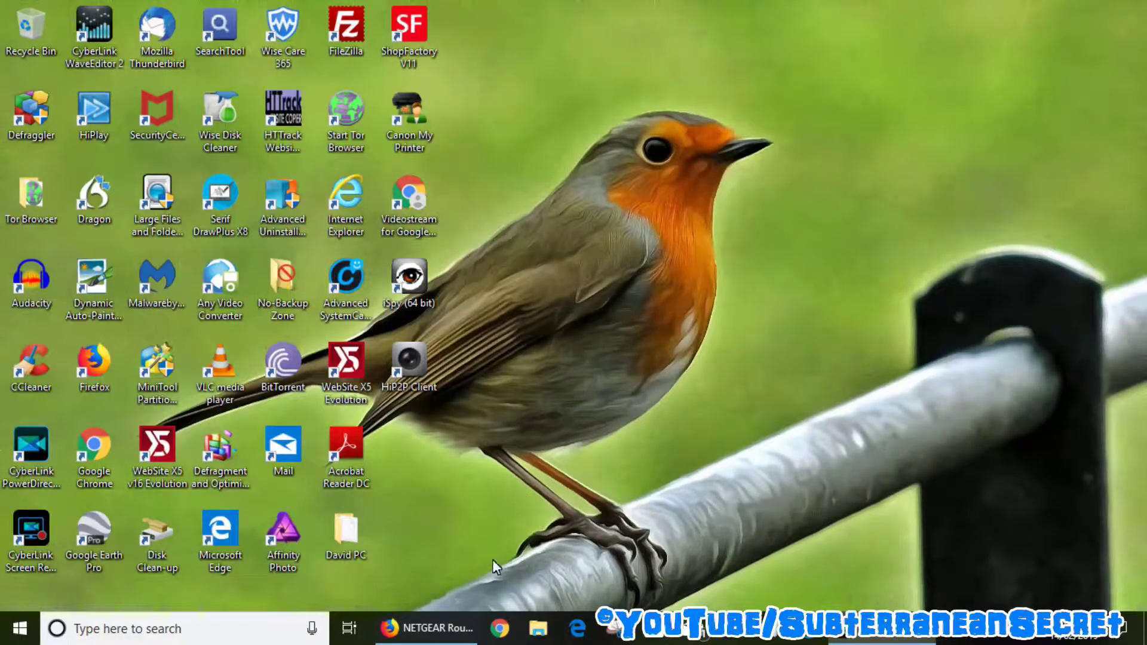
Restore the Firefox window showing the NETGEAR genie router home dashboard.
left_click(448, 630)
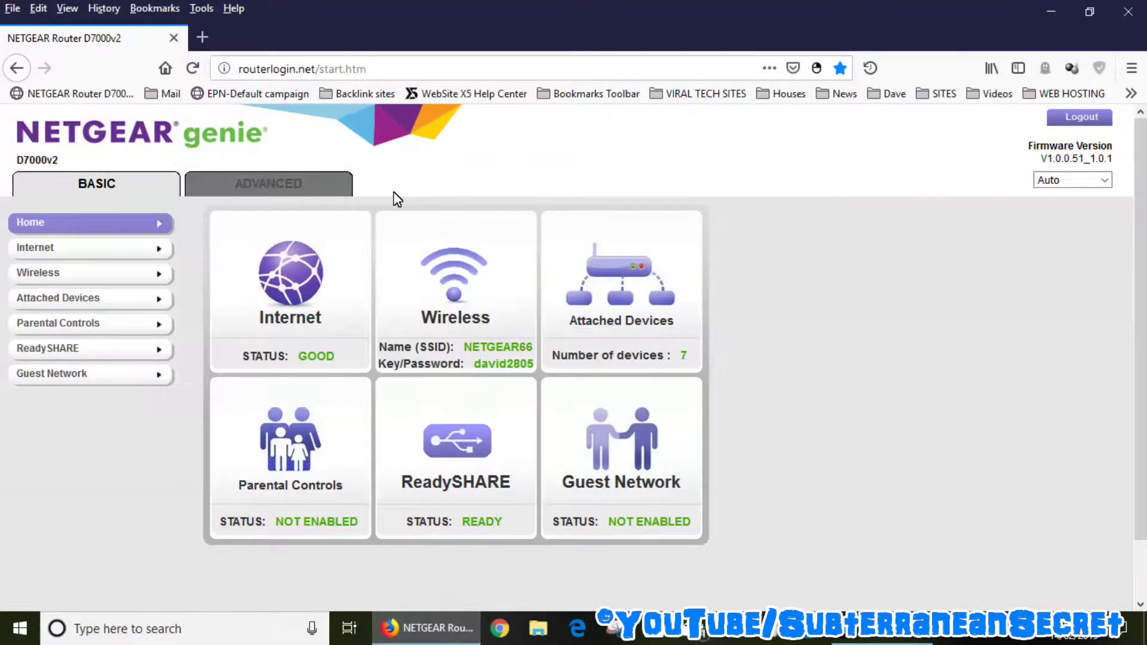
left_click(390, 68)
left_click(313, 69)
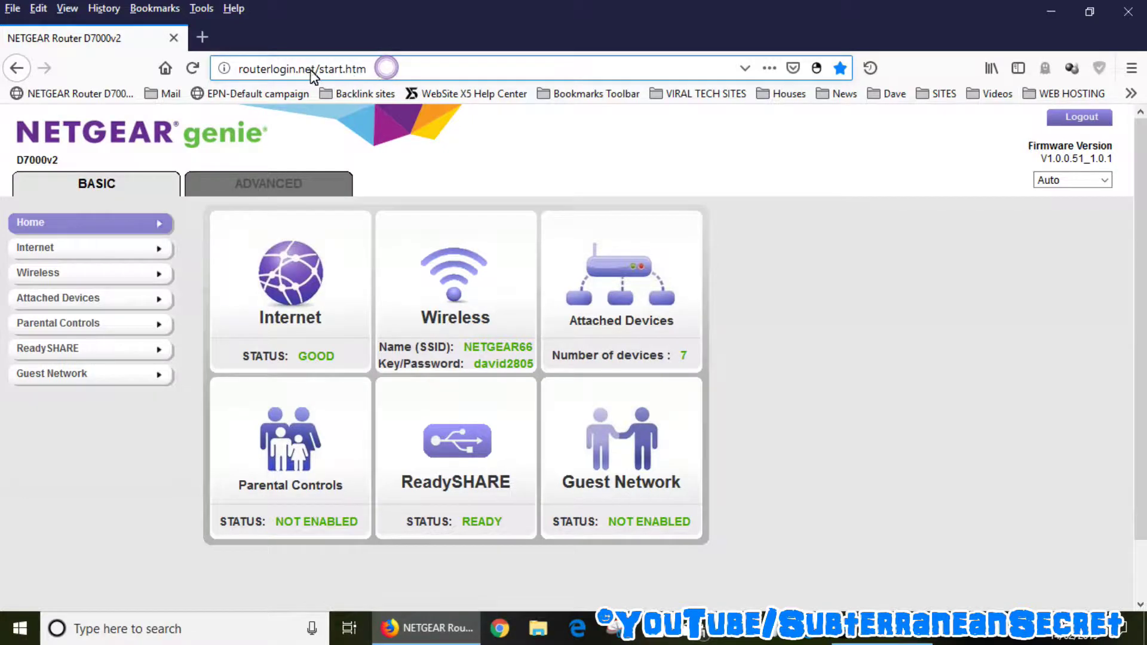
left_click_drag(315, 69, 237, 69)
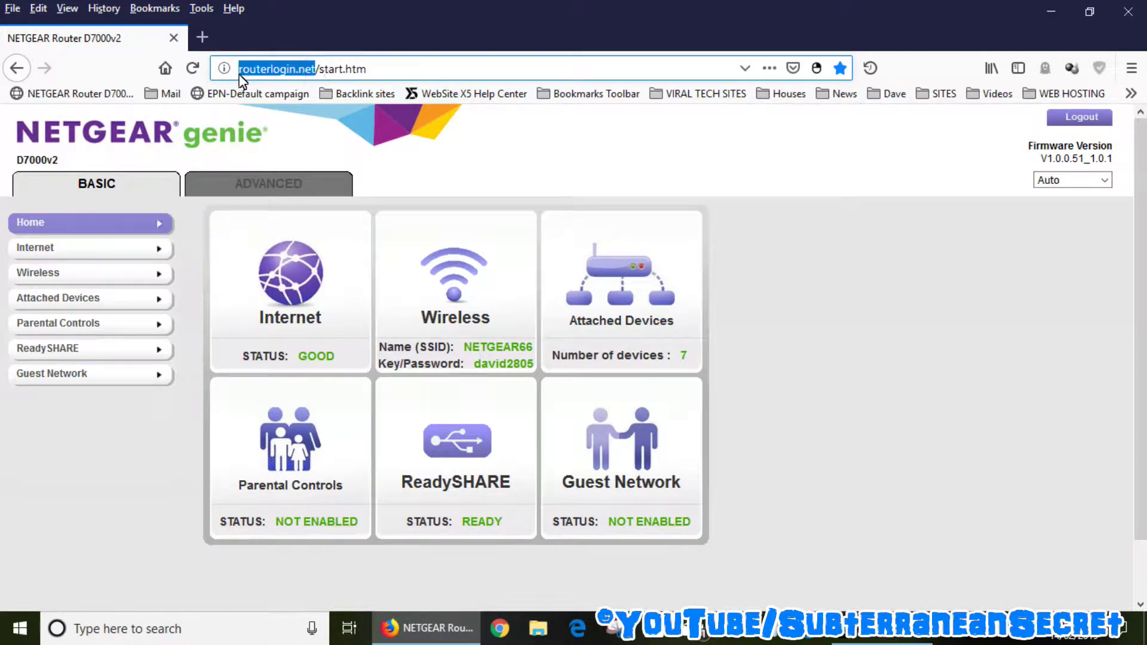
left_click(399, 71)
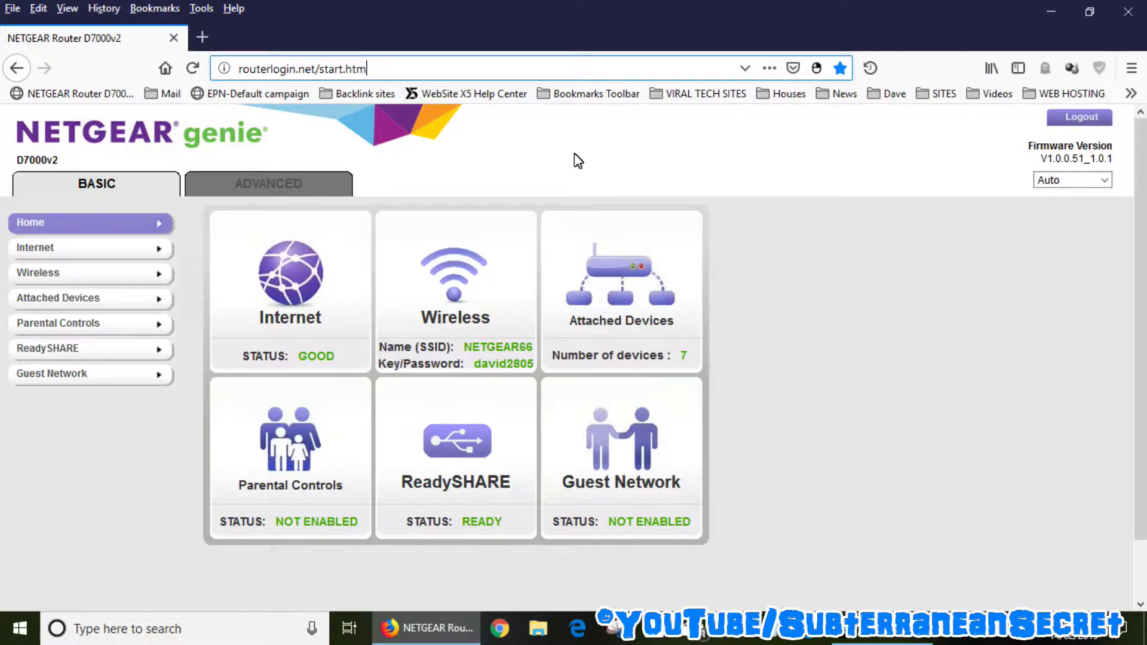
Switch to the ADVANCED tab and expand Advanced Setup in the left menu.
left_click(269, 184)
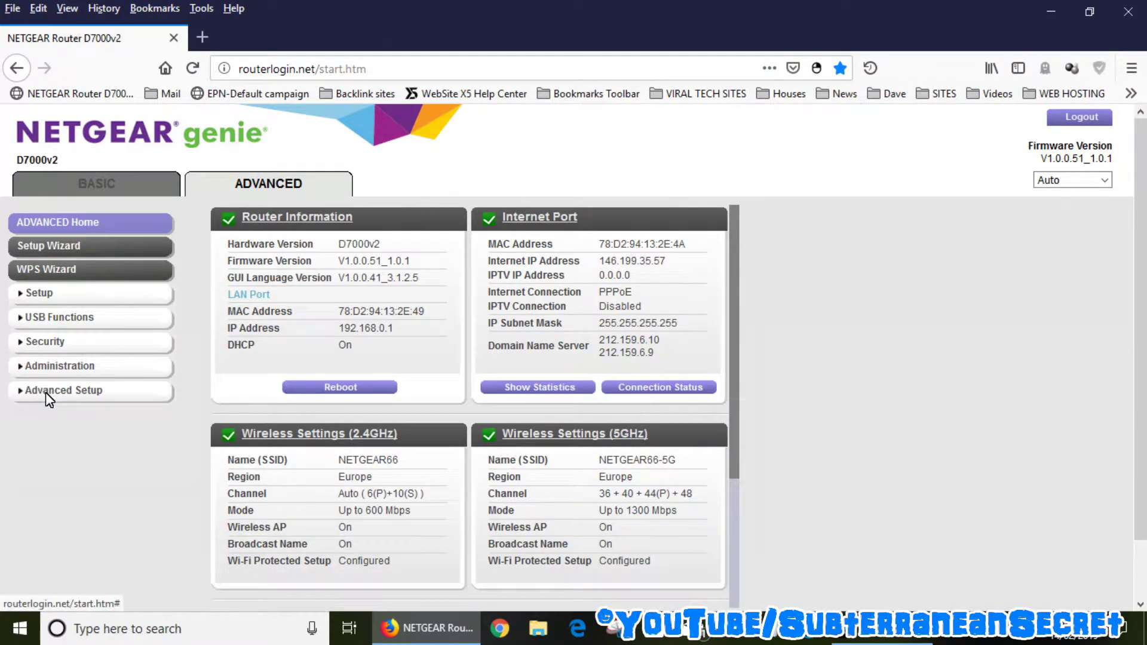
left_click(46, 392)
scroll(562, 397, "down", 1)
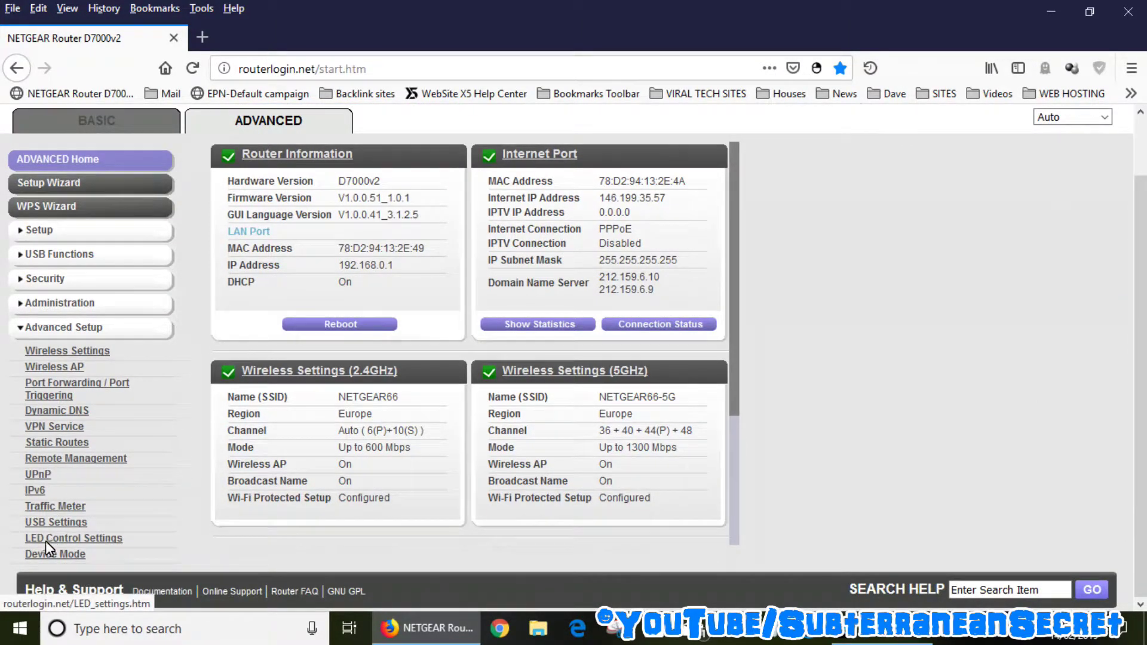
Open LED Control Settings from the Advanced Setup menu.
left_click(81, 537)
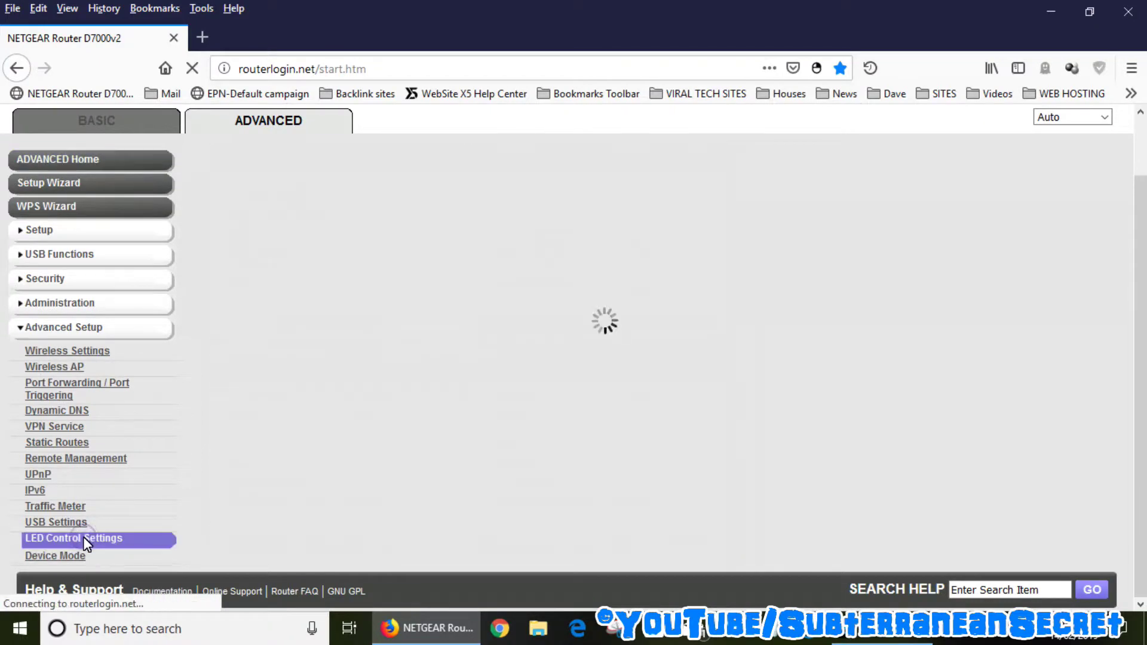